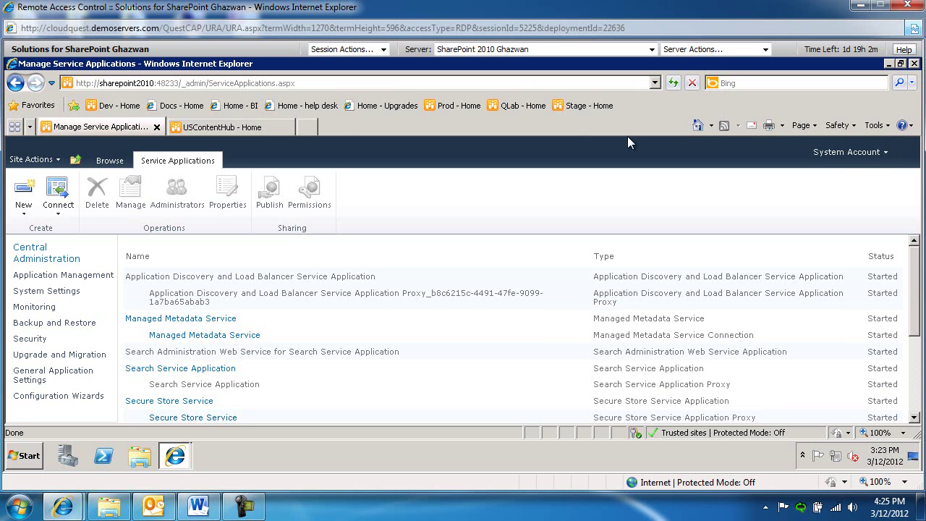
# Open the US Managed Metadata service application from Central Administration's service applications and review its term store properties down to the language settings.
pyautogui.click(246, 127)
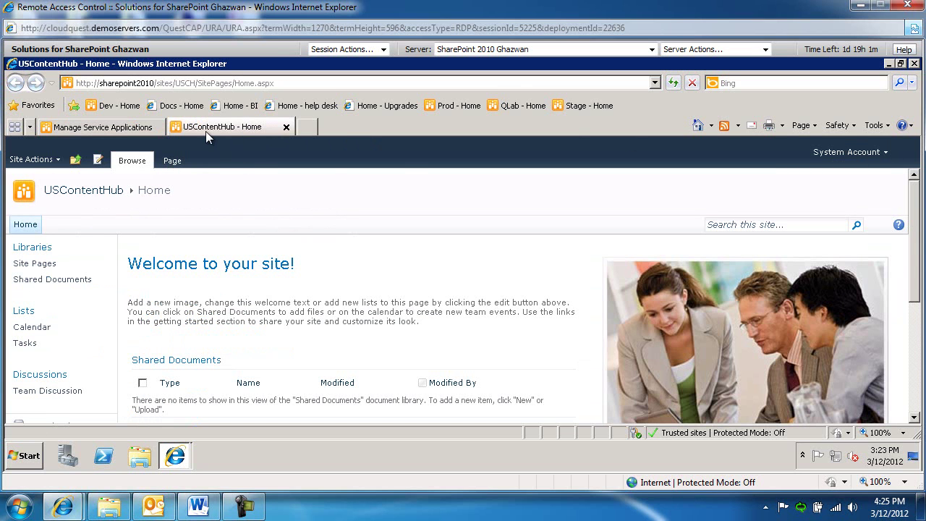
pyautogui.click(105, 127)
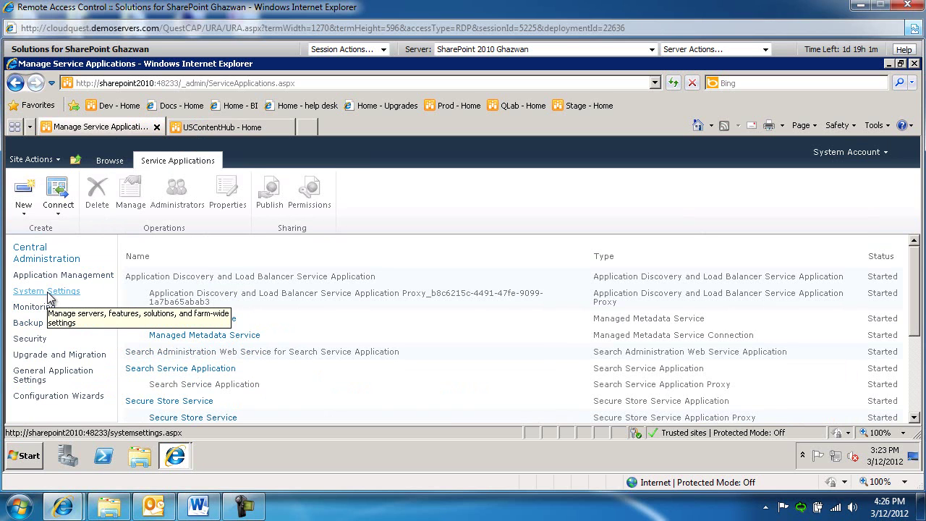
pyautogui.click(67, 275)
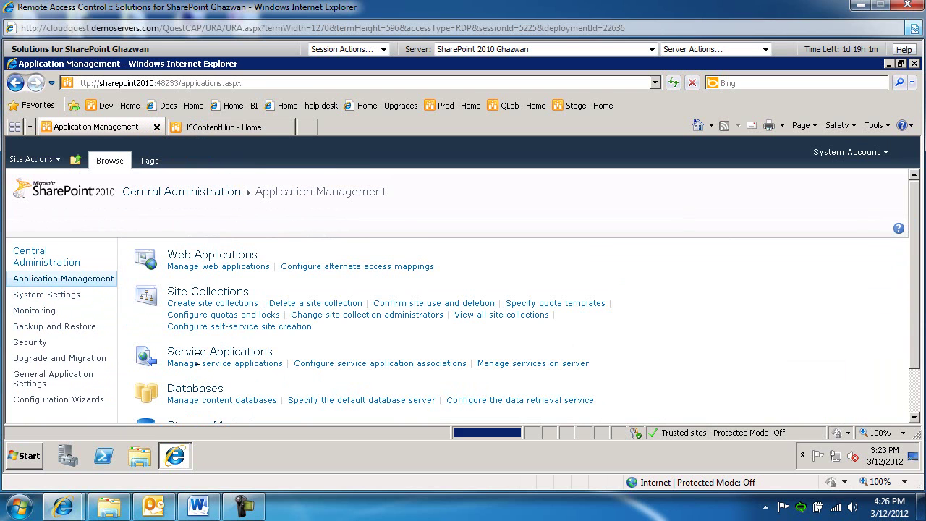
pyautogui.scroll(-2, 197, 359)
pyautogui.click(206, 305)
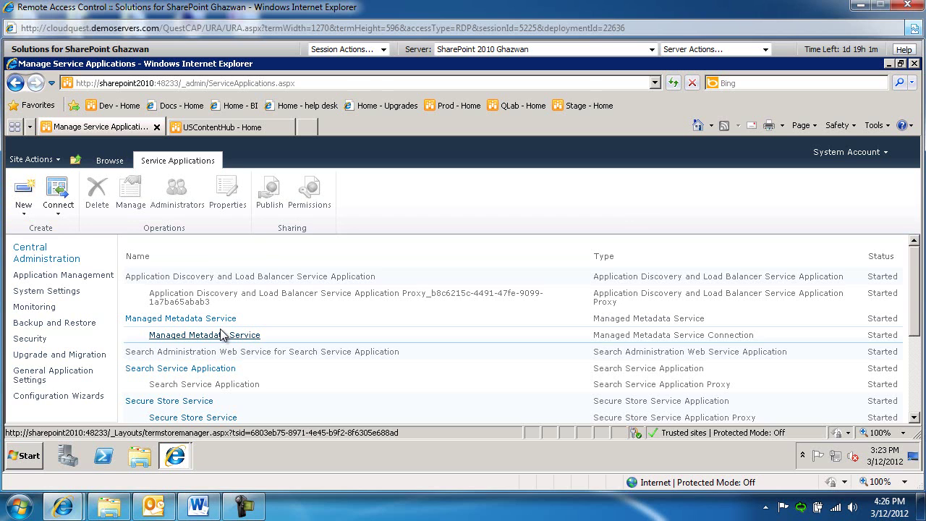
pyautogui.scroll(-2, 221, 332)
pyautogui.scroll(-1, 221, 331)
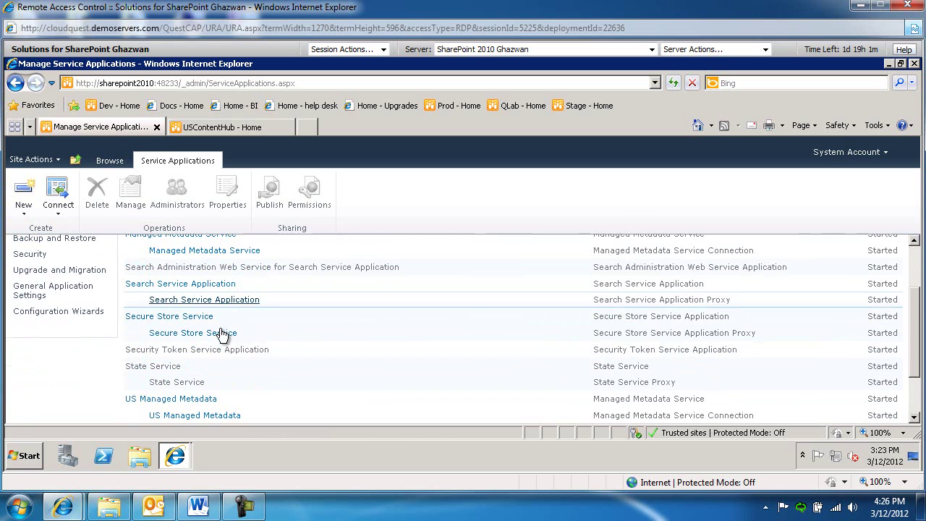
pyautogui.click(191, 399)
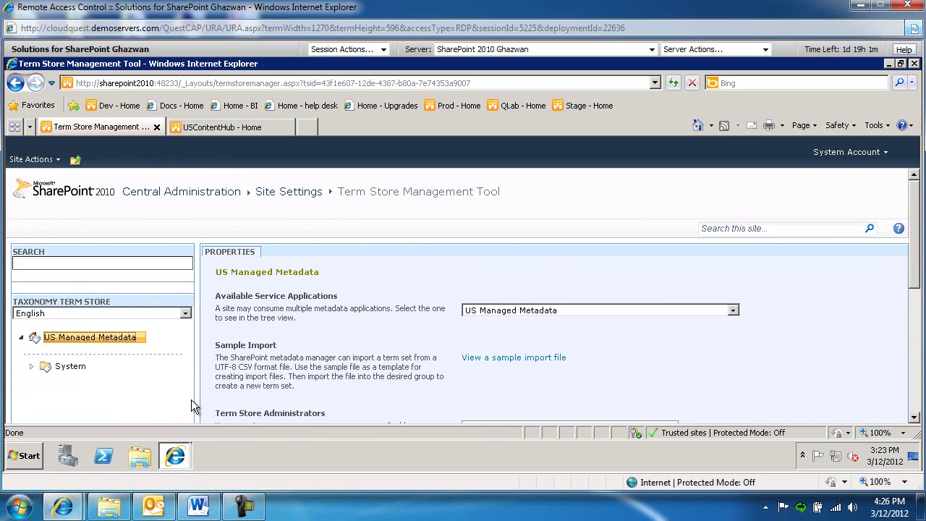
pyautogui.scroll(-4, 191, 399)
pyautogui.scroll(-2, 191, 399)
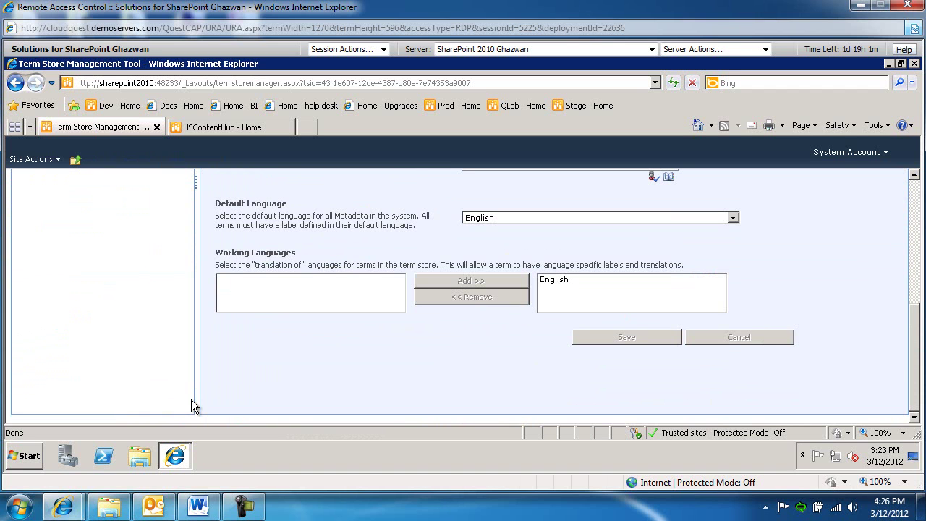
# Open the site content types gallery in the USContentHub site's settings.
pyautogui.click(251, 128)
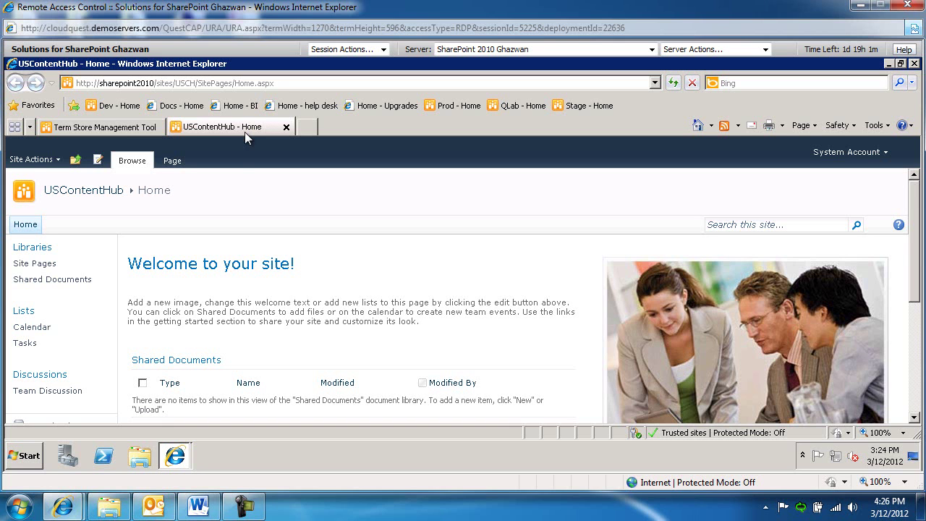
pyautogui.click(27, 163)
pyautogui.scroll(-1, 72, 307)
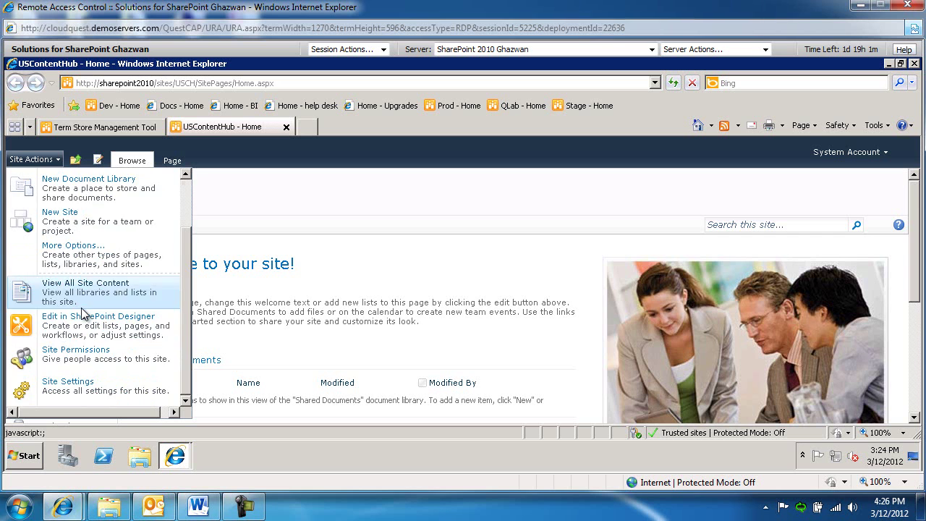
pyautogui.click(81, 391)
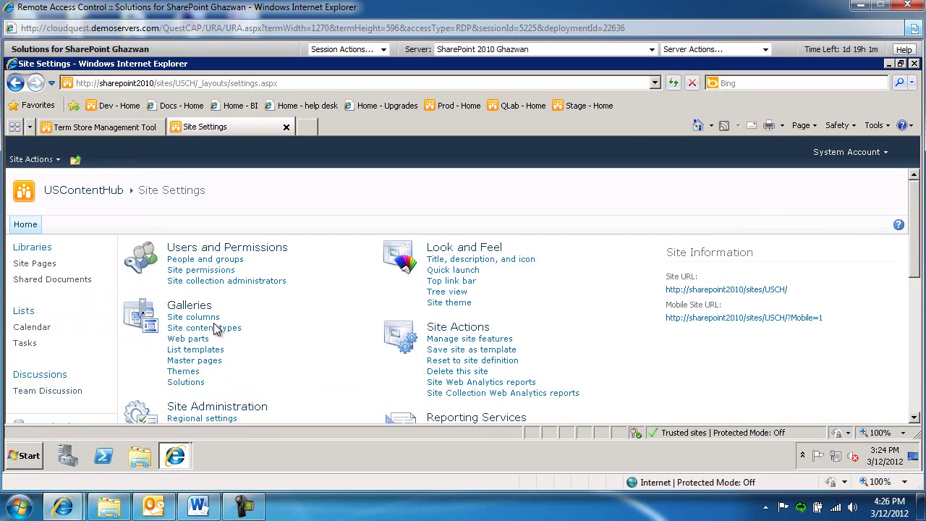
pyautogui.click(195, 330)
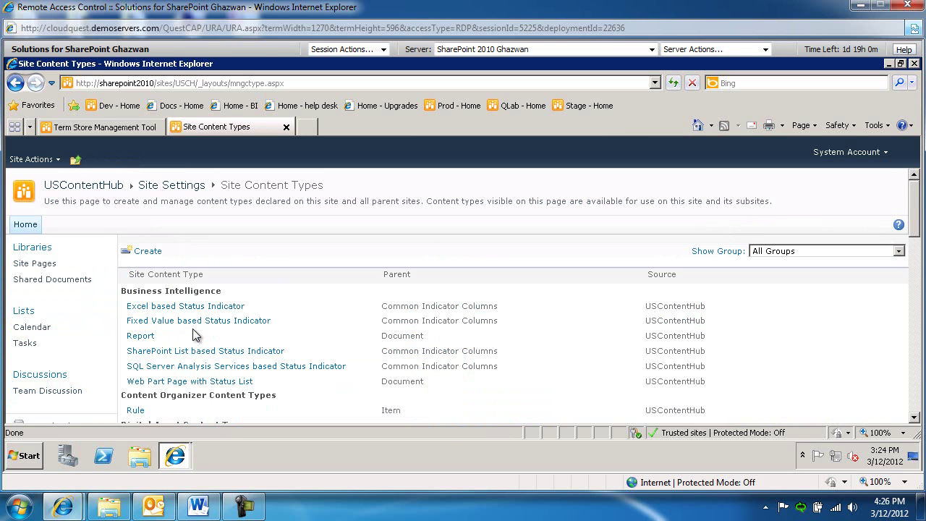
# Start a new site content type named Finance Docs with the parent Document from Document Content Types.
pyautogui.click(146, 251)
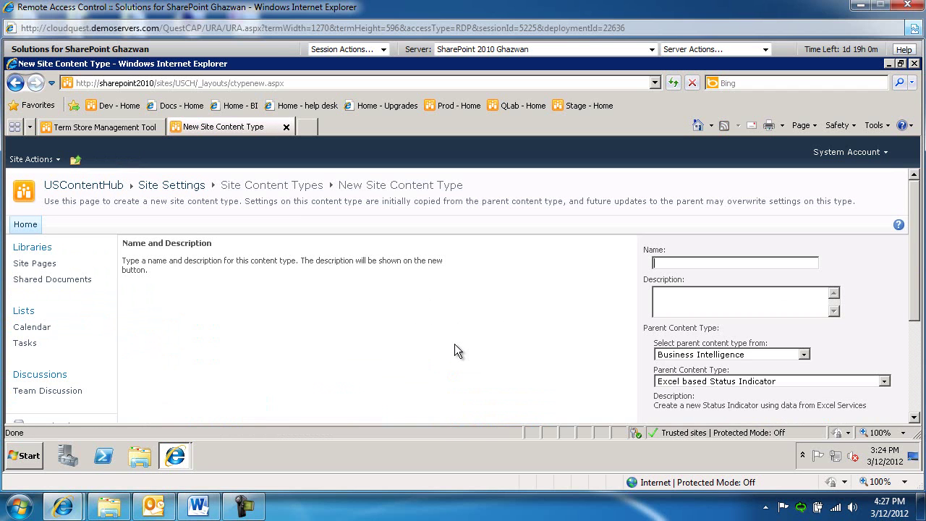
pyautogui.write('Finance Docs')
pyautogui.click(705, 356)
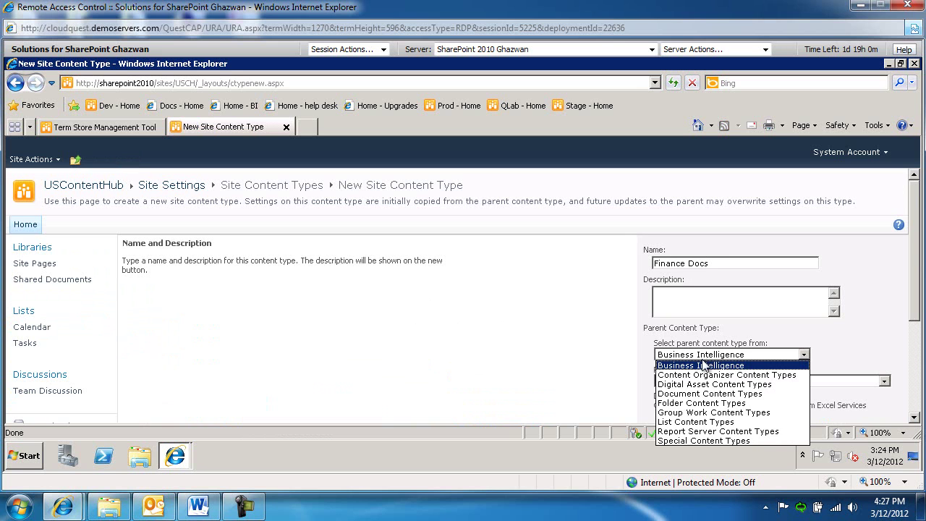
pyautogui.click(705, 393)
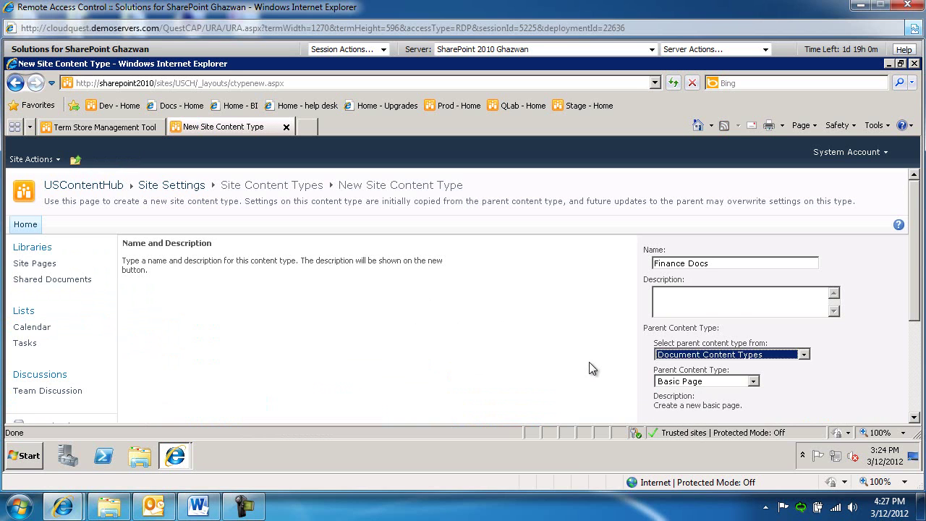
pyautogui.scroll(-2, 600, 362)
pyautogui.scroll(-2, 608, 364)
pyautogui.click(688, 305)
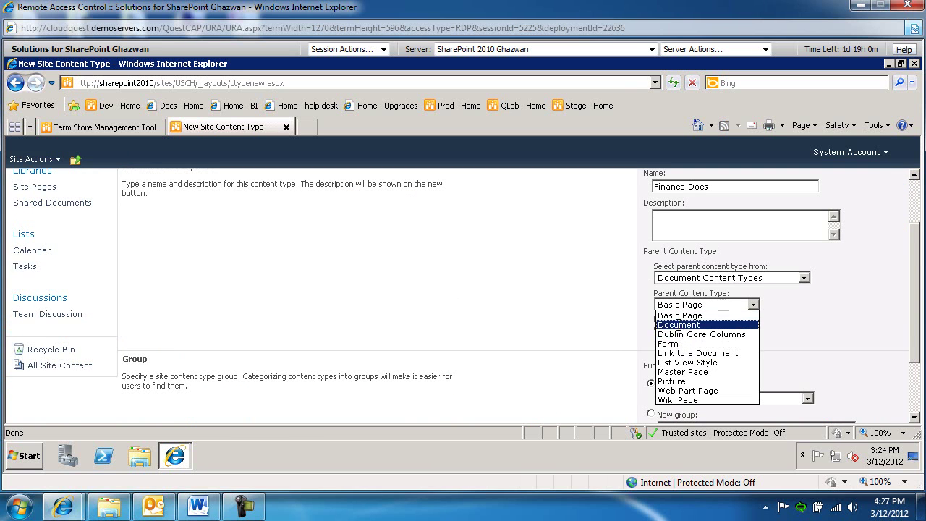
pyautogui.click(678, 324)
# Put the content type into a new group named Quester and create it.
pyautogui.scroll(-4, 588, 318)
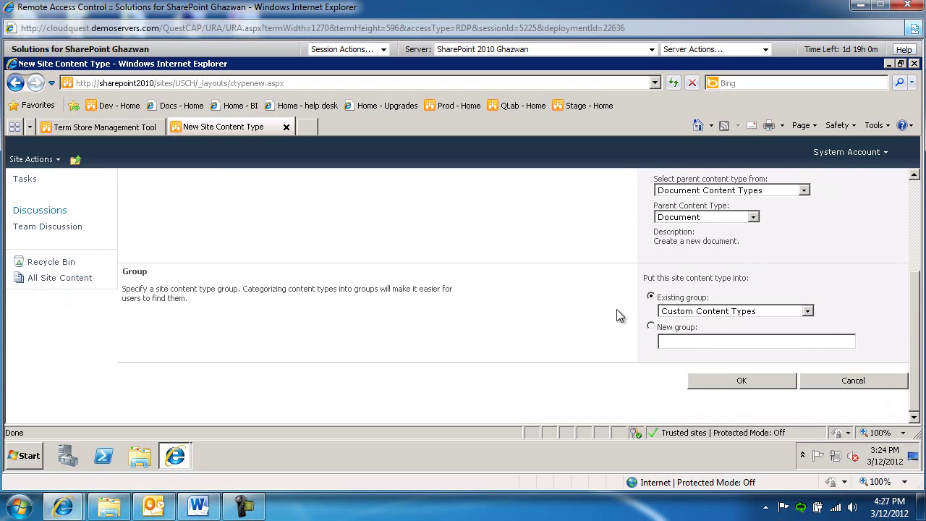
pyautogui.click(650, 326)
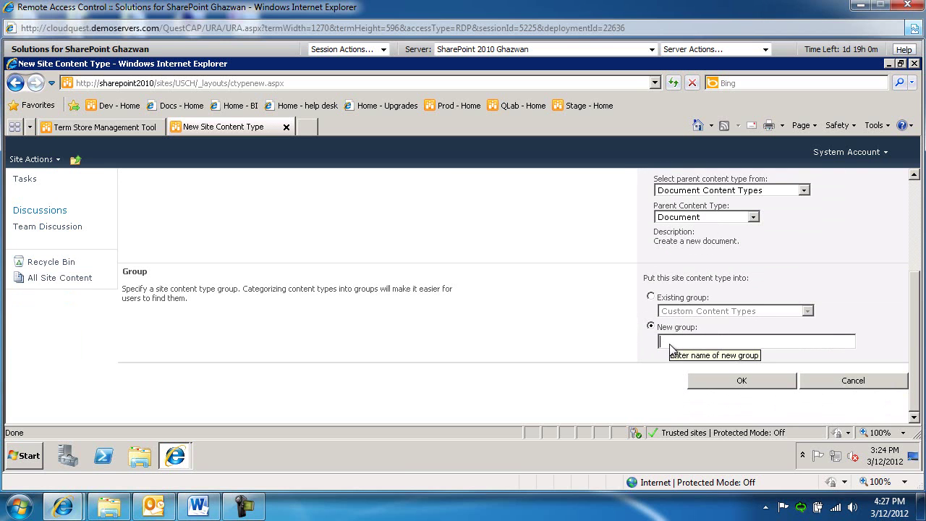
pyautogui.write('Quester')
pyautogui.click(707, 379)
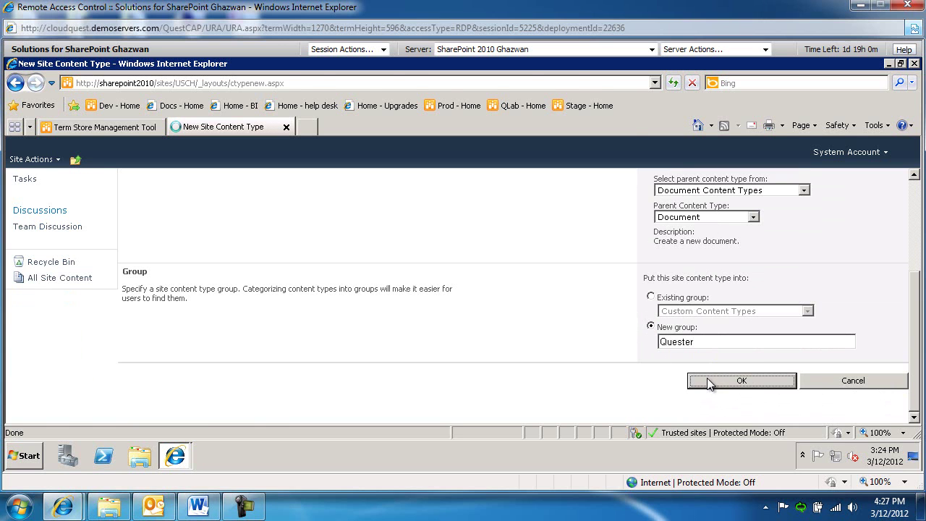
# Publish the Finance Docs content type through its publishing management settings.
pyautogui.scroll(-3, 372, 311)
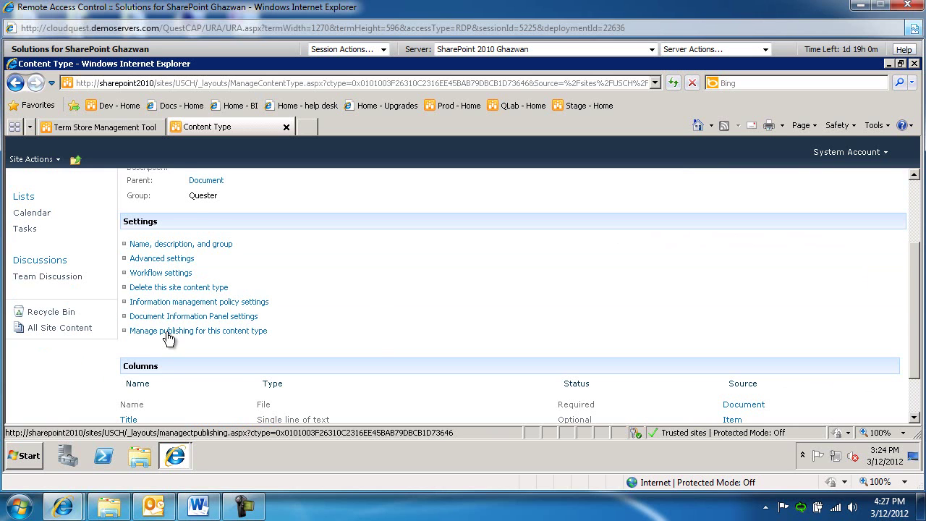
pyautogui.scroll(3, 168, 338)
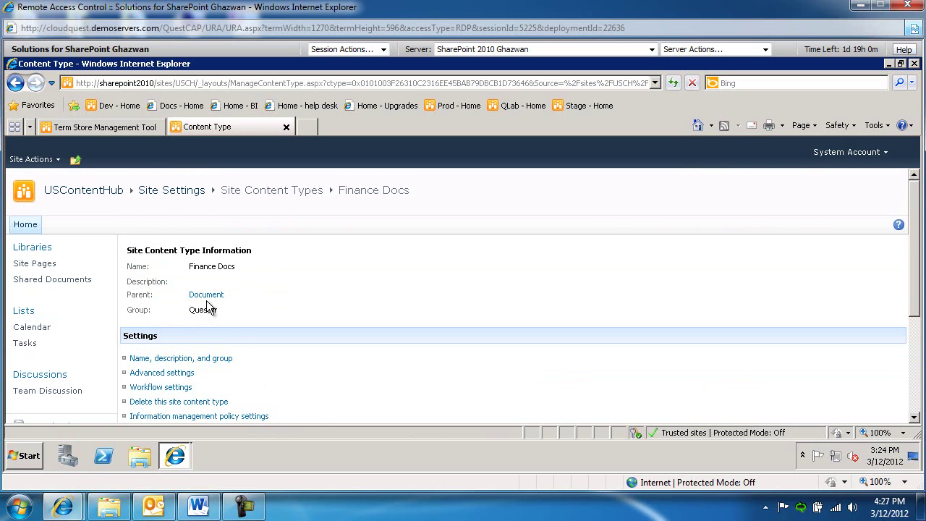
pyautogui.scroll(-3, 207, 307)
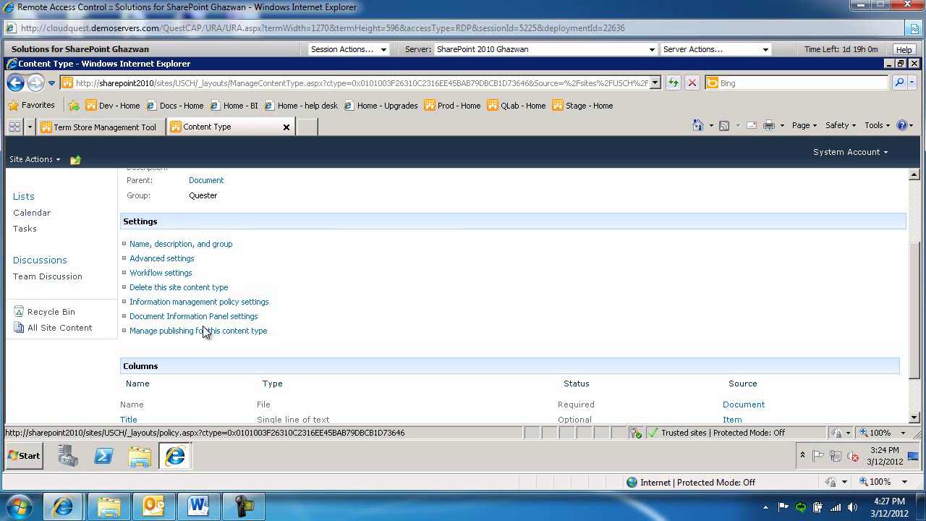
pyautogui.click(191, 331)
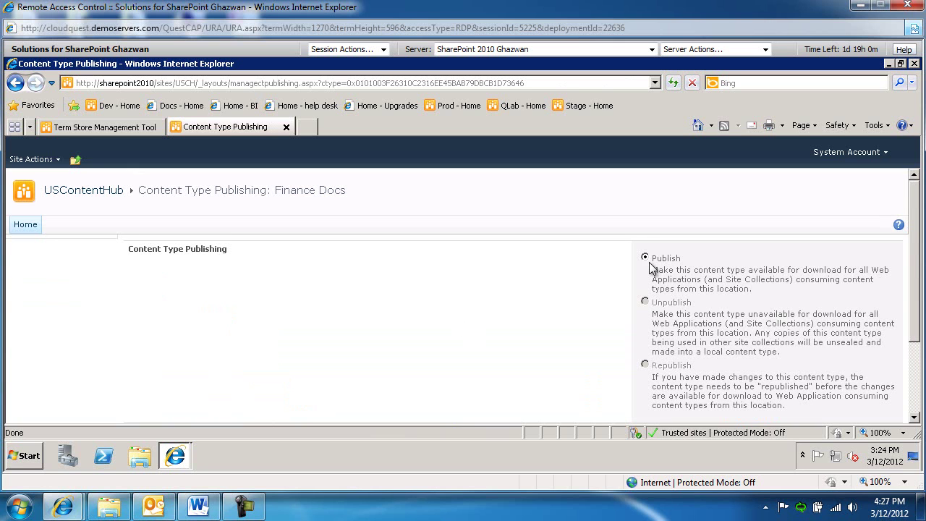
pyautogui.scroll(-3, 651, 267)
pyautogui.click(714, 380)
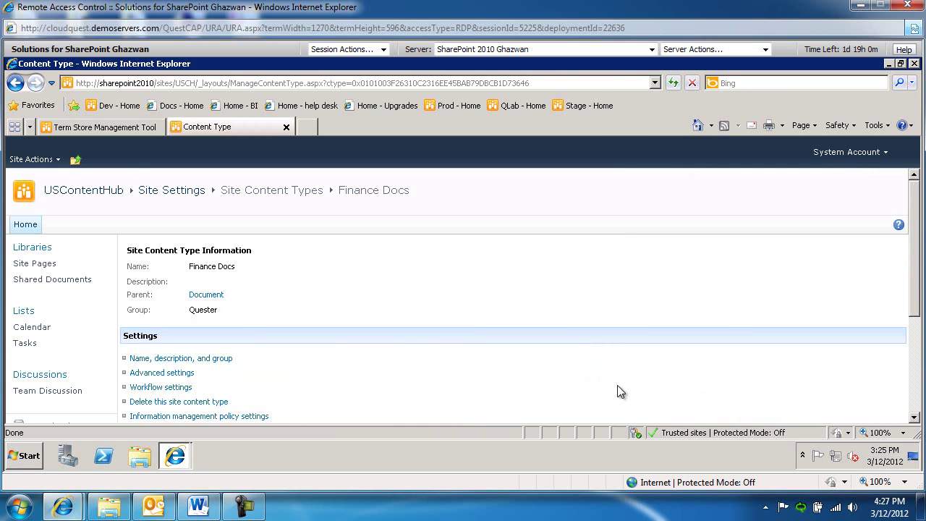
# Open the timer job definitions under Monitoring in Central Administration and set the list view to All.
pyautogui.click(101, 127)
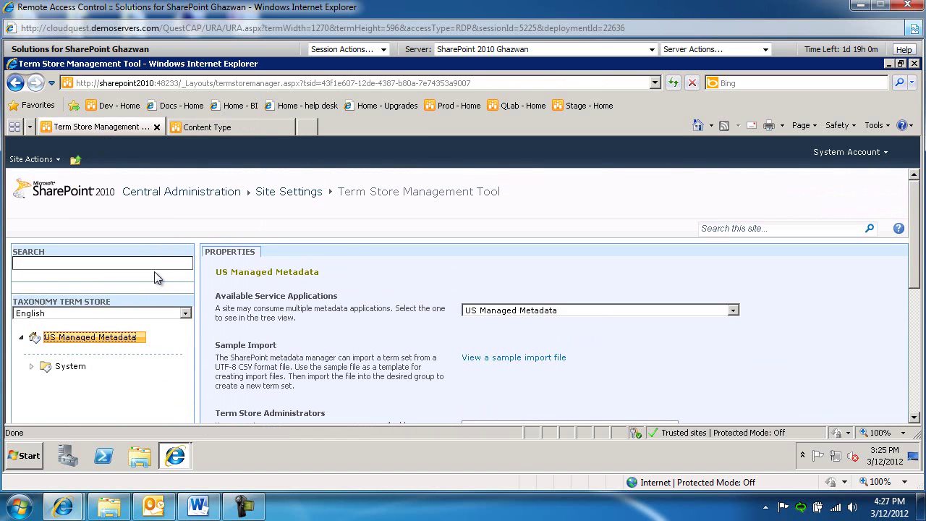
pyautogui.click(174, 196)
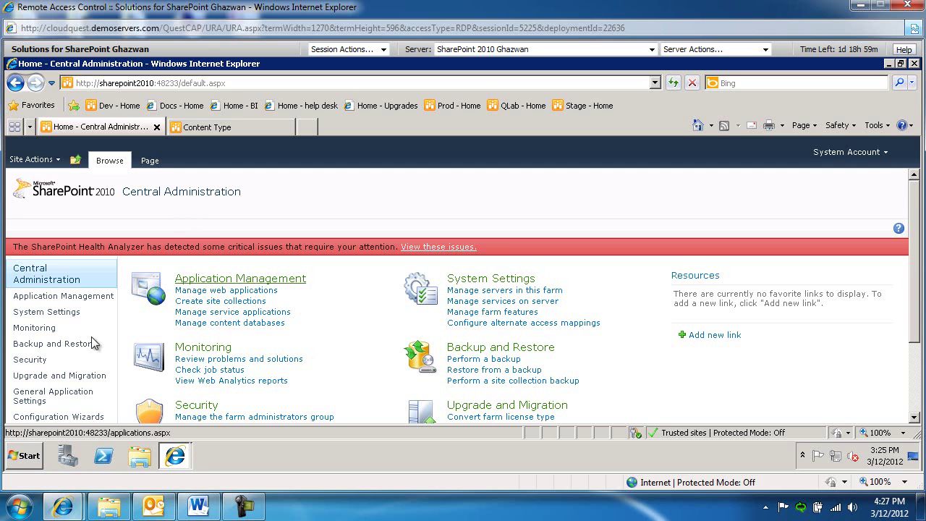
pyautogui.click(36, 328)
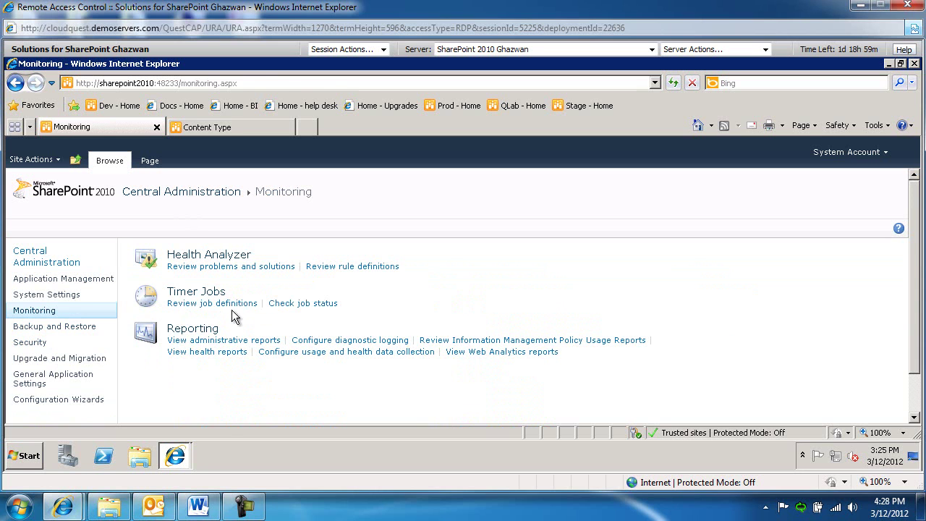
pyautogui.click(226, 304)
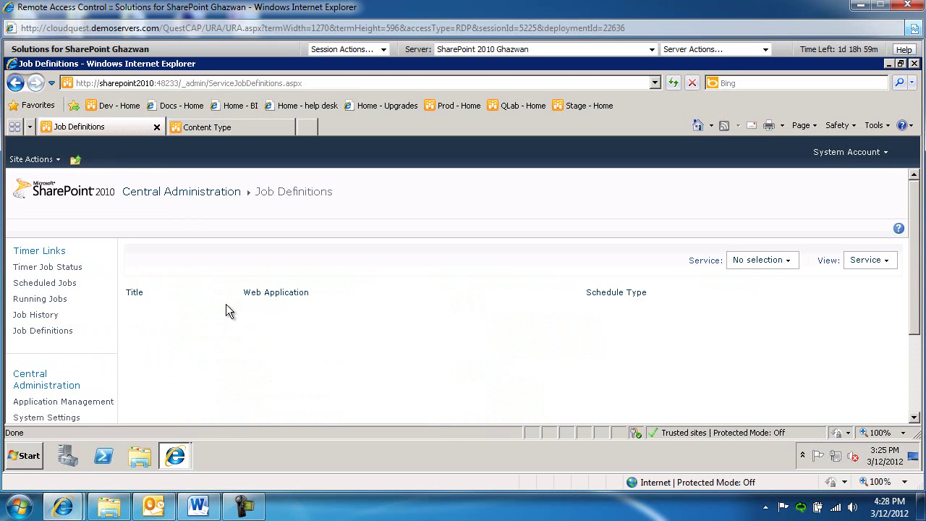
pyautogui.scroll(-1, 226, 310)
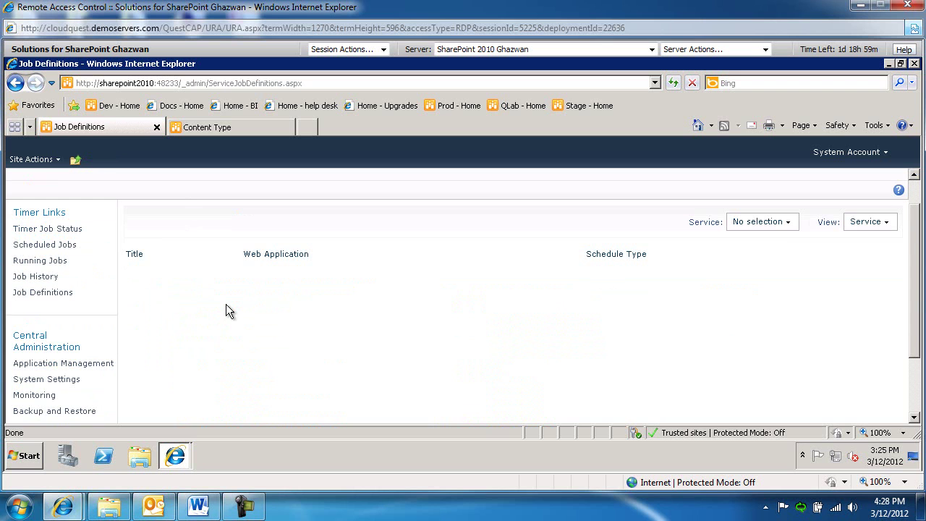
pyautogui.click(872, 222)
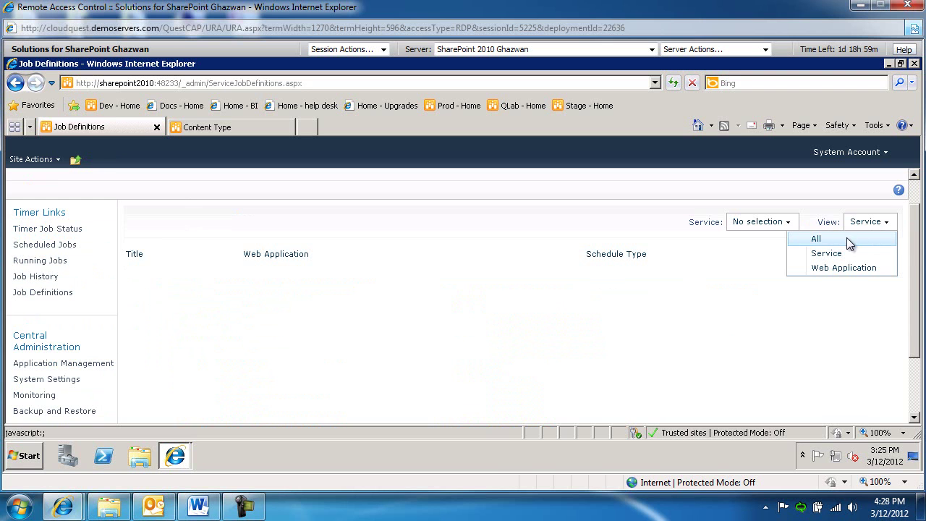
pyautogui.click(847, 238)
# Run the Content Type Hub timer job immediately.
pyautogui.scroll(-9, 156, 365)
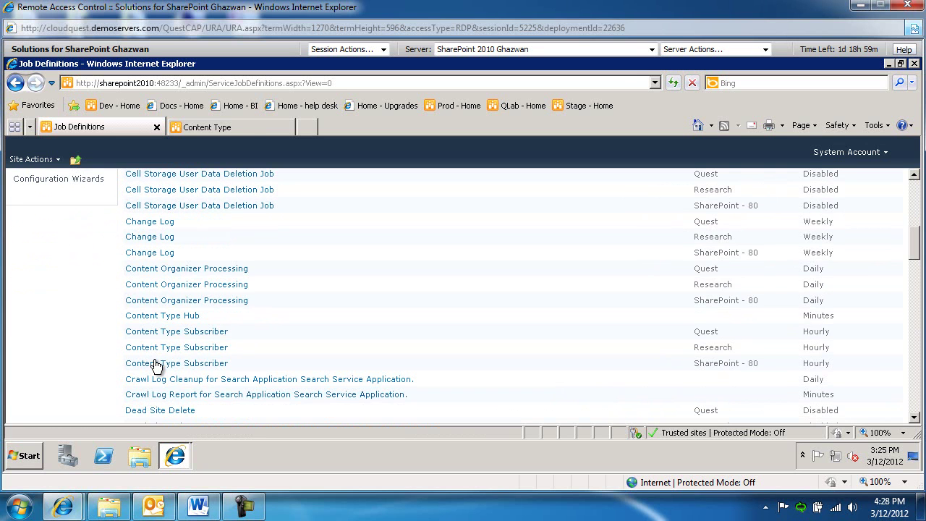
pyautogui.click(159, 318)
pyautogui.scroll(-5, 361, 345)
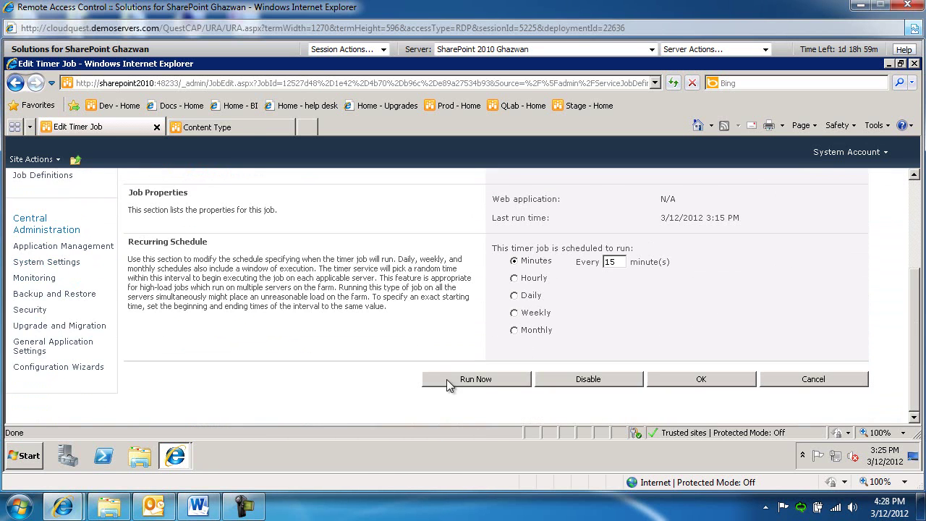
pyautogui.click(477, 379)
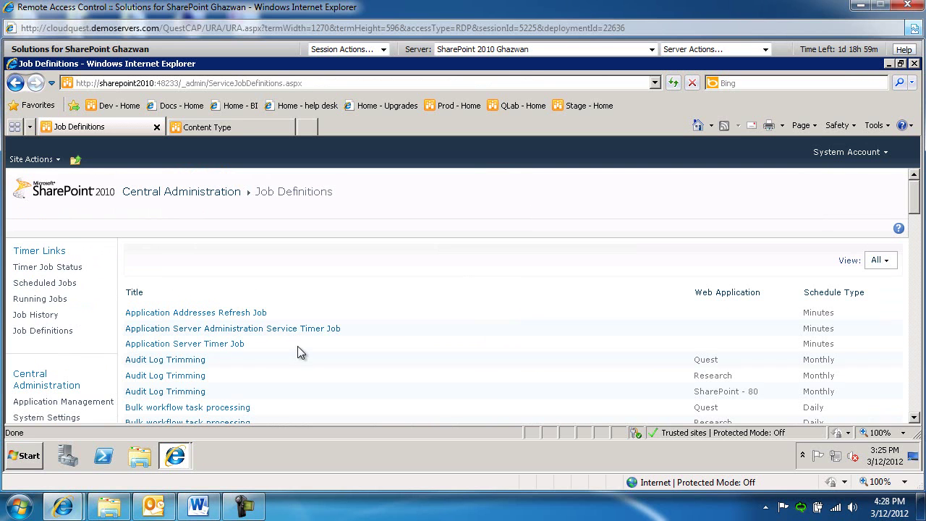
# Locate the Content Type Subscriber jobs in the job definitions list and return to the Finance Docs content type page.
pyautogui.scroll(-5, 297, 351)
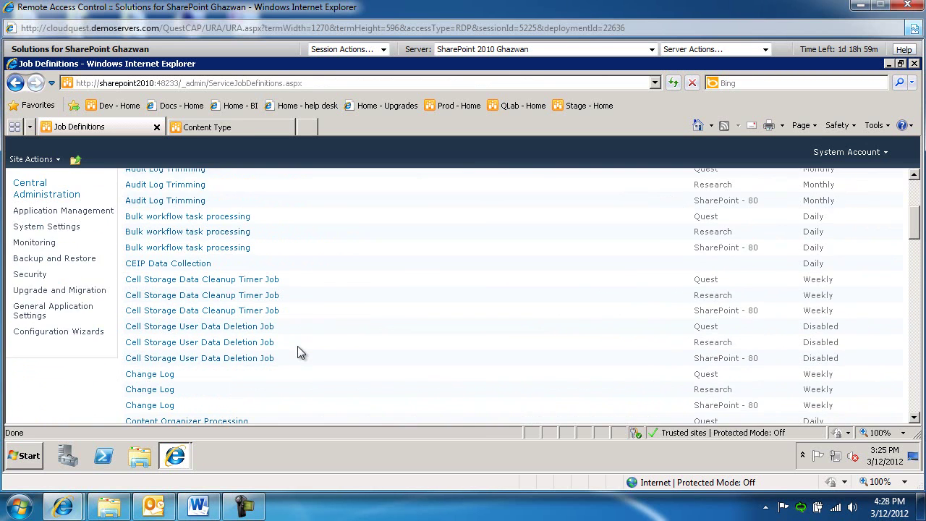
pyautogui.scroll(-1, 297, 345)
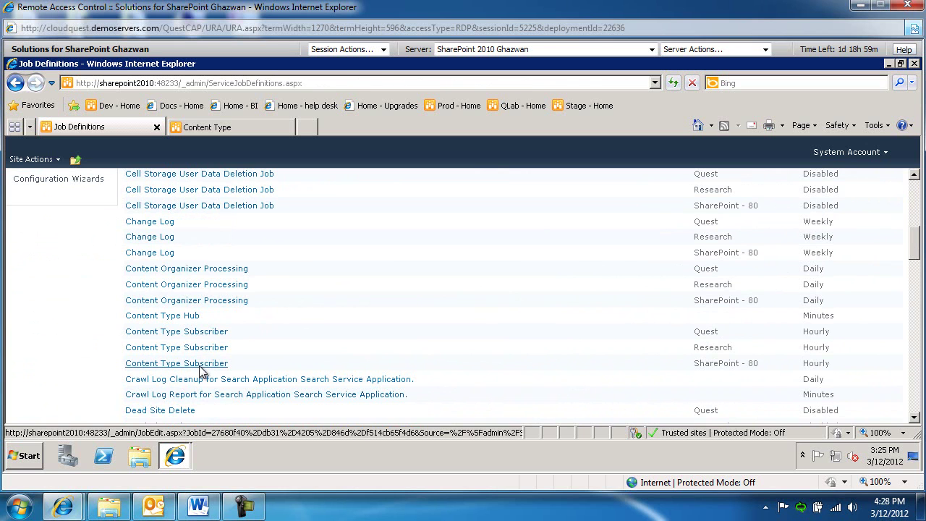
pyautogui.click(227, 129)
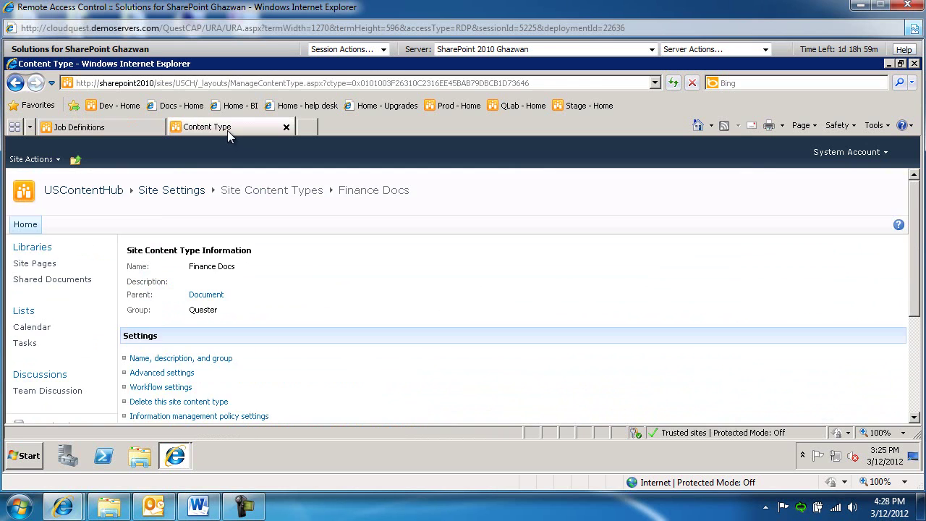
# Run the Content Type Subscriber timer job for the SharePoint - 80 web application immediately.
pyautogui.click(136, 127)
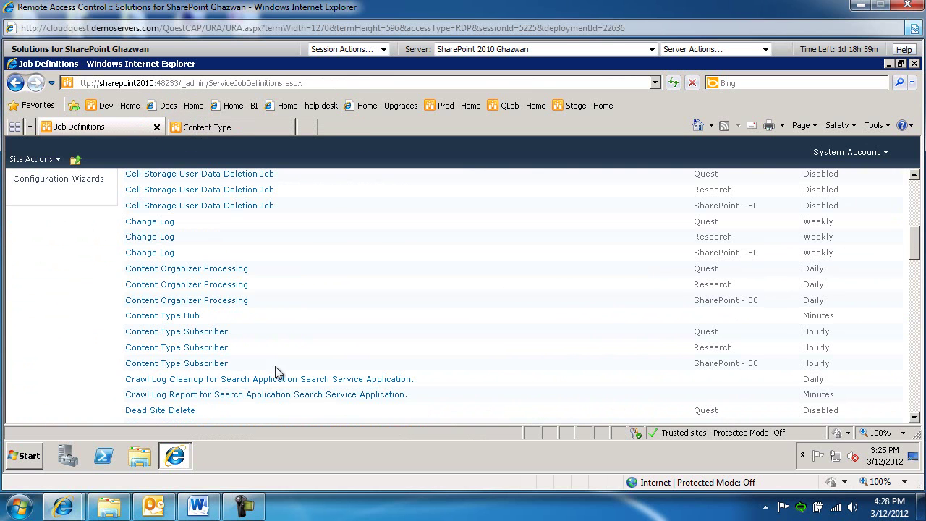
pyautogui.click(199, 369)
pyautogui.scroll(-5, 347, 354)
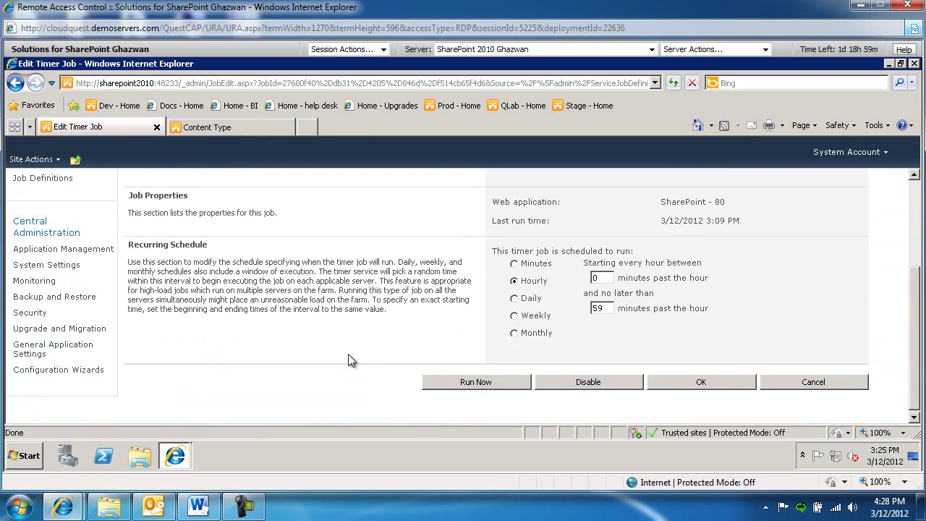
pyautogui.click(486, 380)
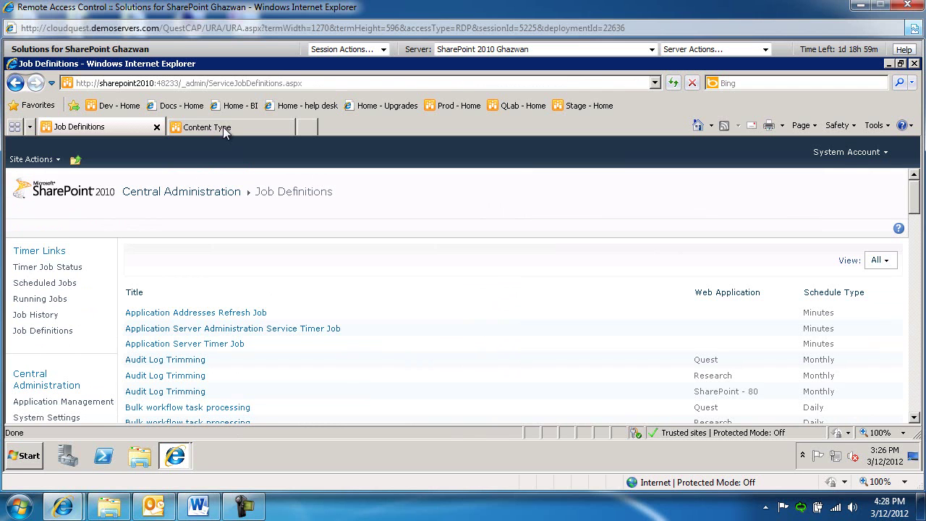
# Return to the Finance Docs content type page and open the site settings from there.
pyautogui.click(224, 128)
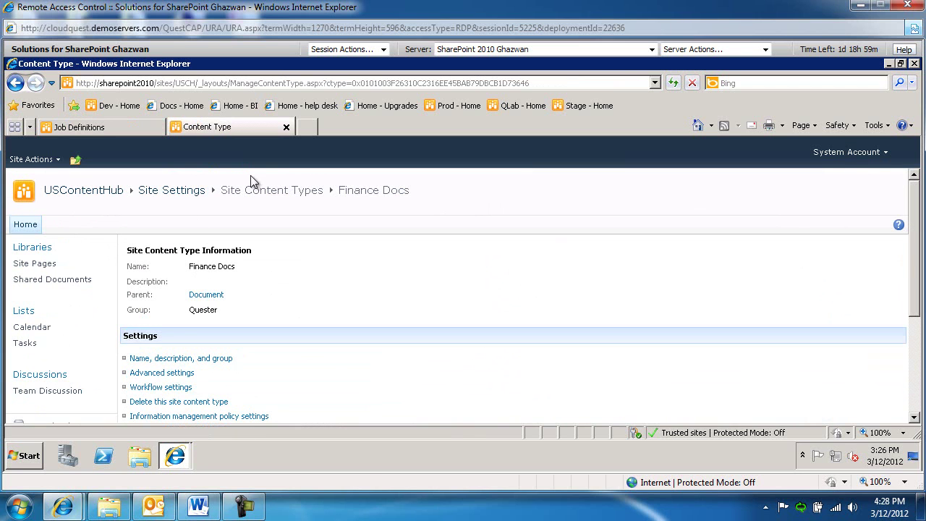
pyautogui.click(29, 159)
pyautogui.scroll(-1, 85, 346)
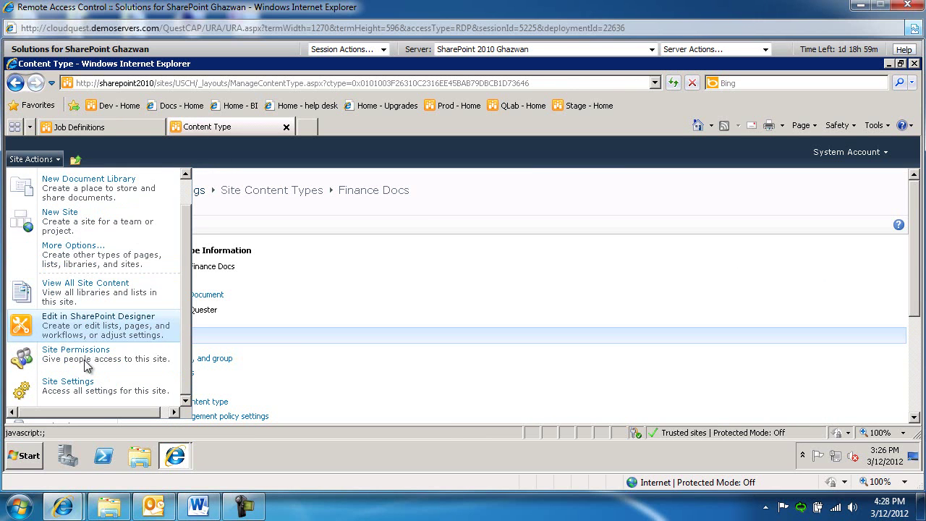
pyautogui.click(69, 383)
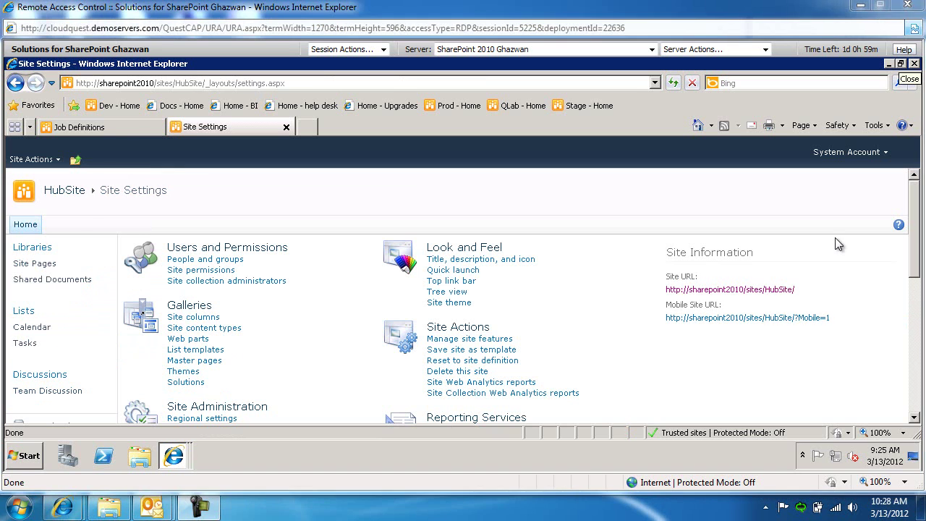
# Check the subscribed content types under US Managed Metadata in HubSite's content type publishing settings and return to the site settings.
pyautogui.moveTo(915, 215); pyautogui.dragTo(912, 391)
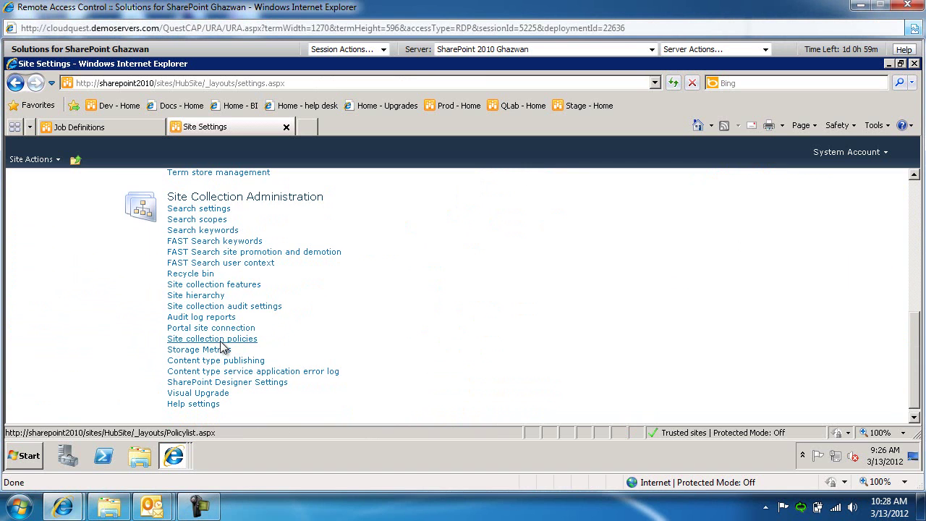
pyautogui.click(214, 361)
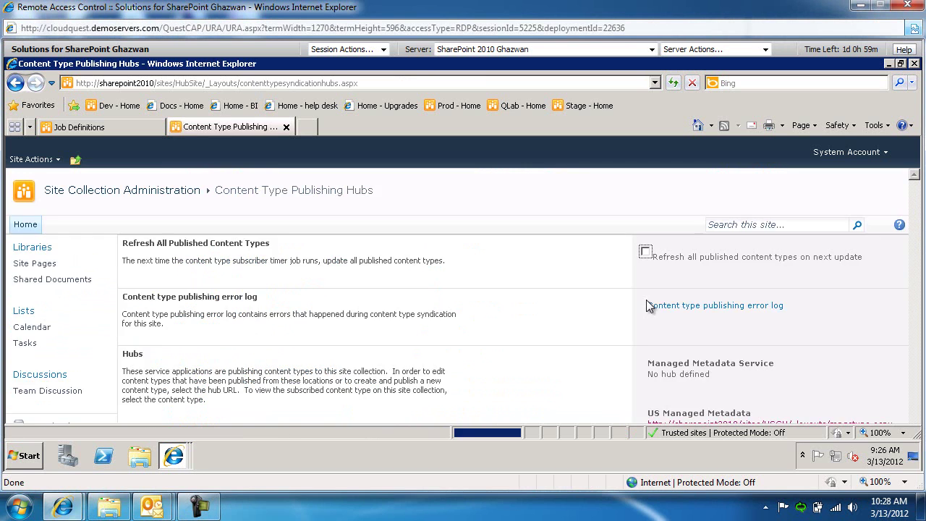
pyautogui.scroll(-2, 645, 299)
pyautogui.scroll(-1, 645, 299)
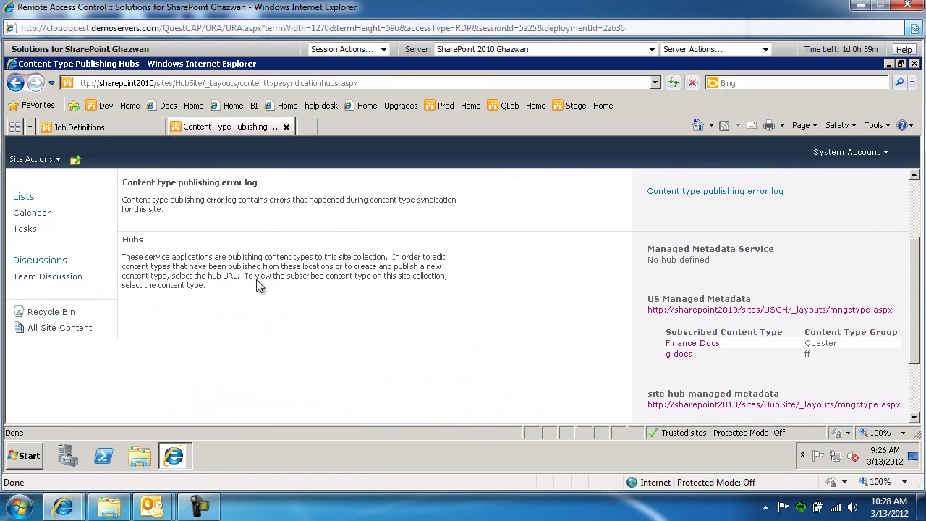
pyautogui.scroll(-1, 746, 352)
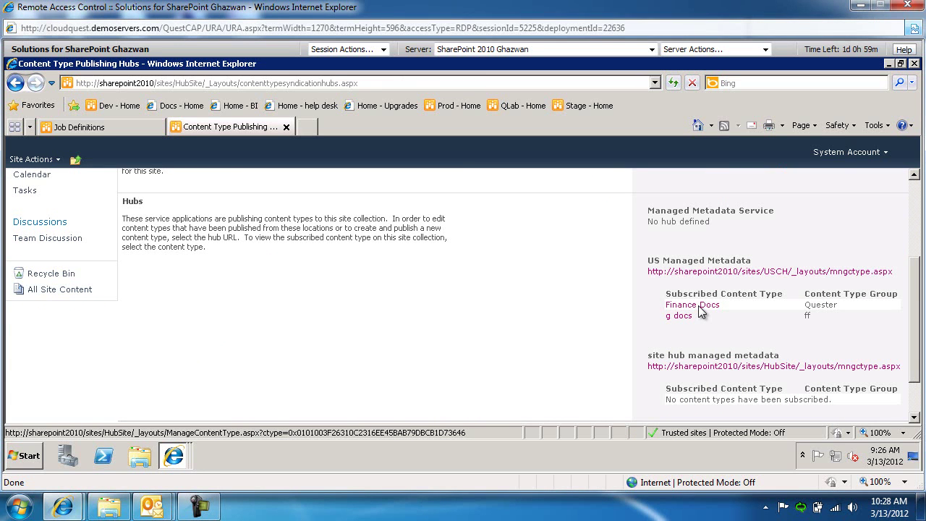
pyautogui.scroll(-2, 698, 308)
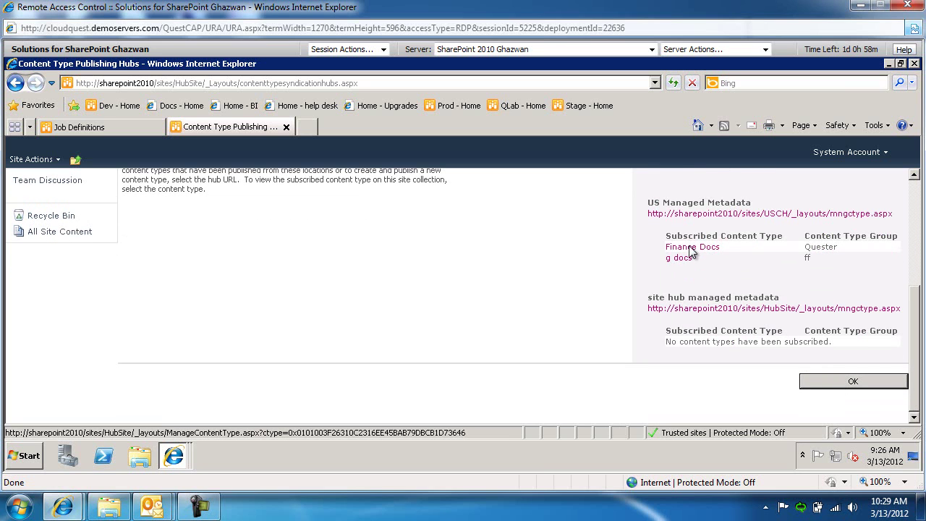
pyautogui.click(850, 383)
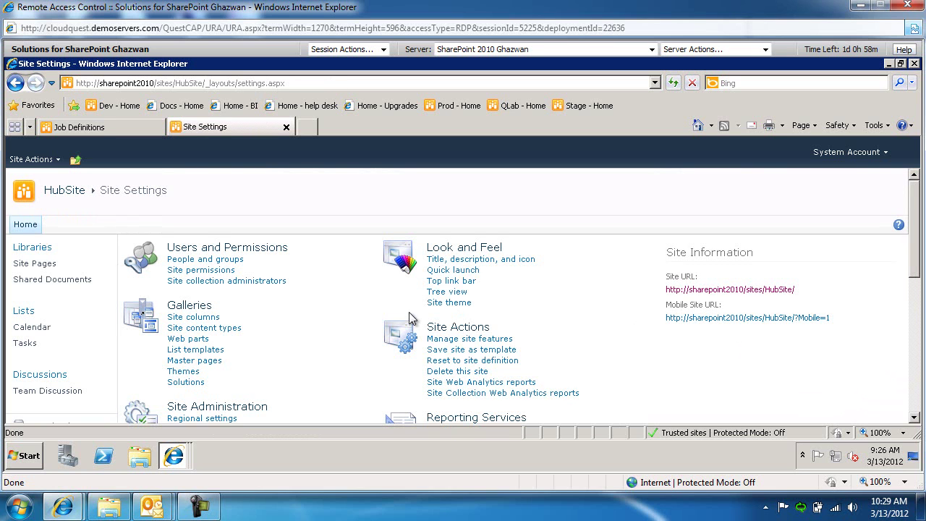
# Allow management of content types in the advanced settings of HubSite's Shared Documents library.
pyautogui.click(63, 284)
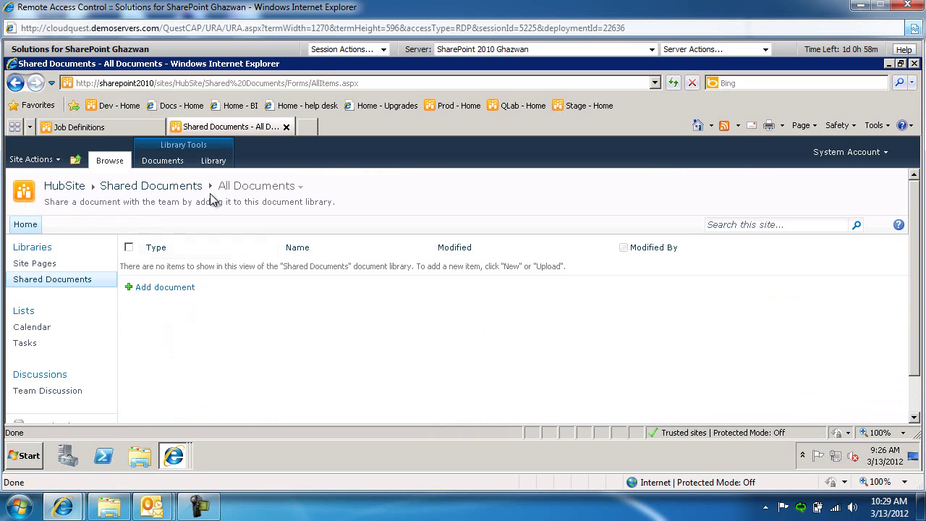
pyautogui.click(219, 162)
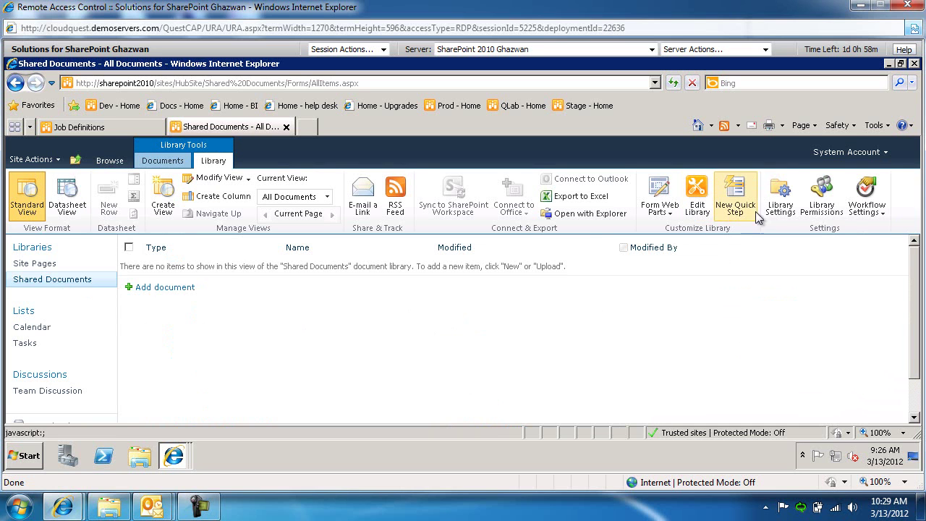
pyautogui.click(780, 191)
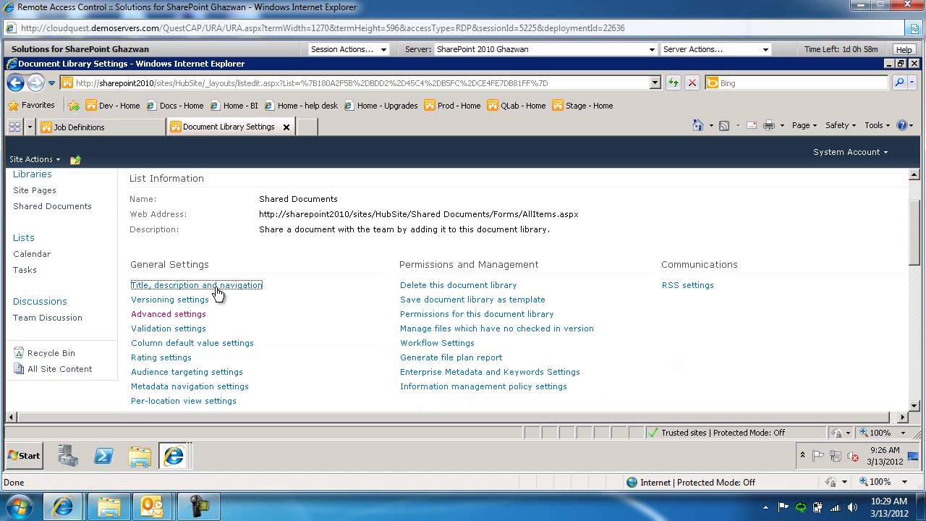
pyautogui.click(173, 315)
pyautogui.scroll(-2, 170, 315)
pyautogui.scroll(2, 589, 268)
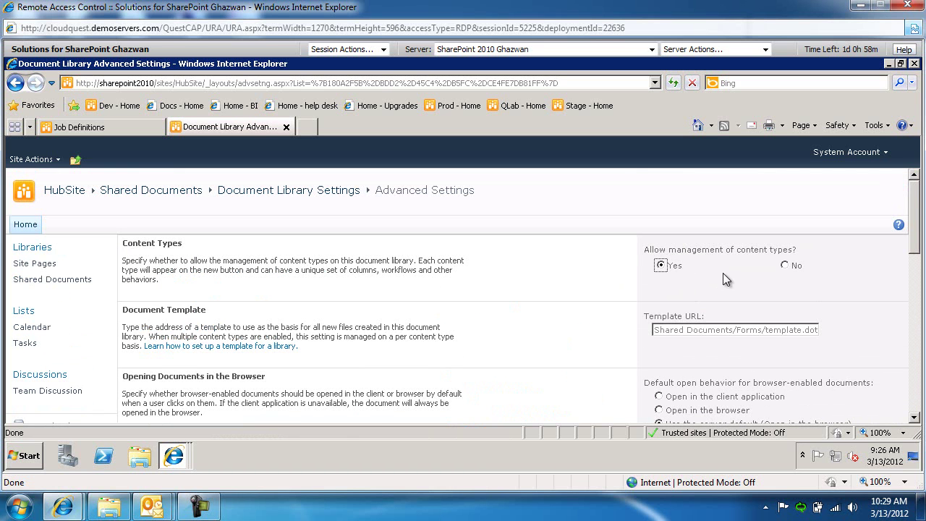
pyautogui.scroll(-5, 667, 315)
pyautogui.scroll(-1, 728, 398)
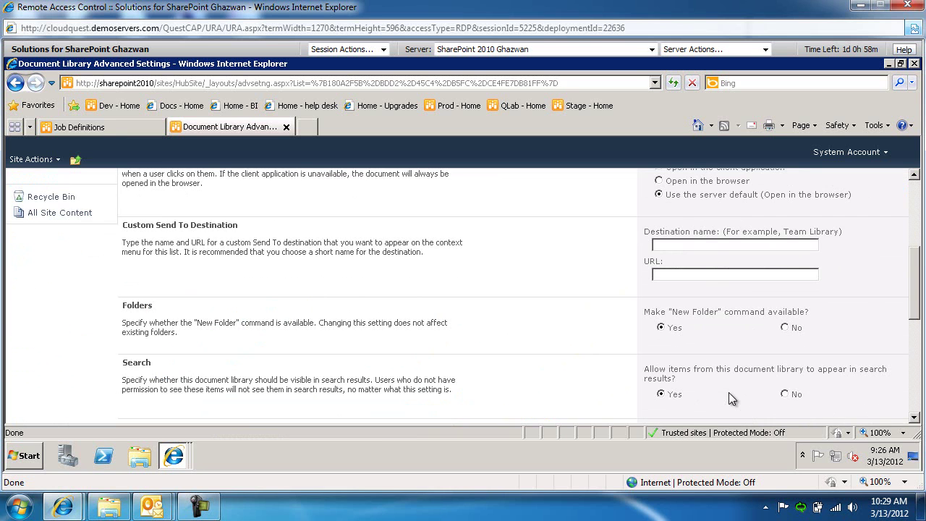
pyautogui.scroll(-5, 730, 396)
pyautogui.click(747, 379)
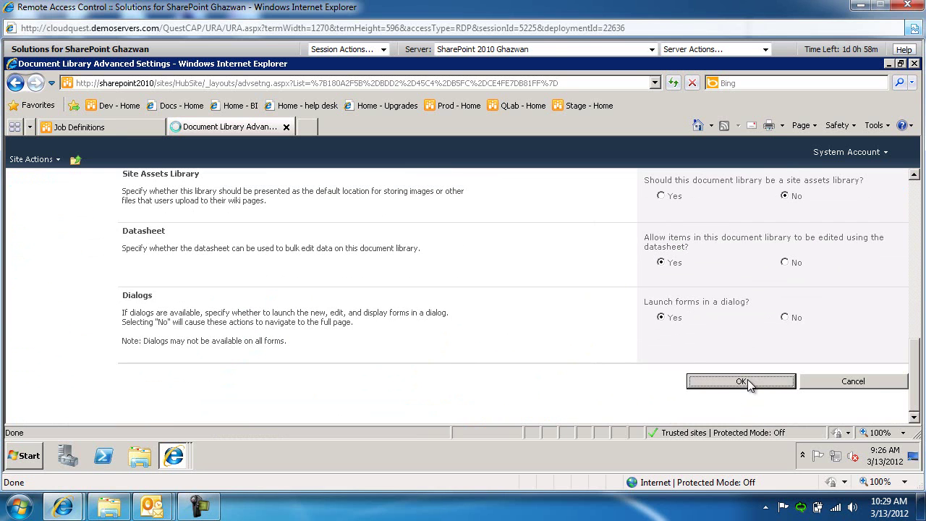
# Add the existing Finance Docs site content type from the Quester group to the Shared Documents library.
pyautogui.scroll(-6, 265, 346)
pyautogui.scroll(-1, 264, 351)
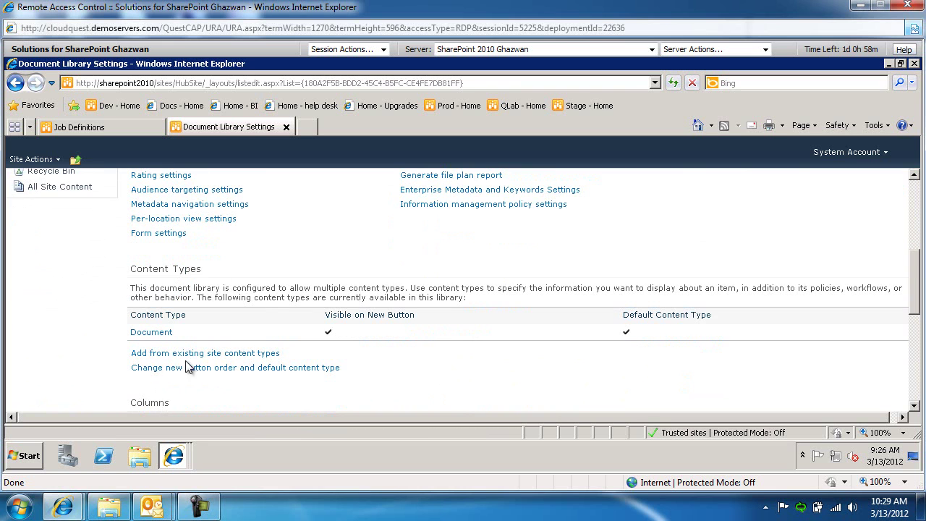
pyautogui.click(217, 354)
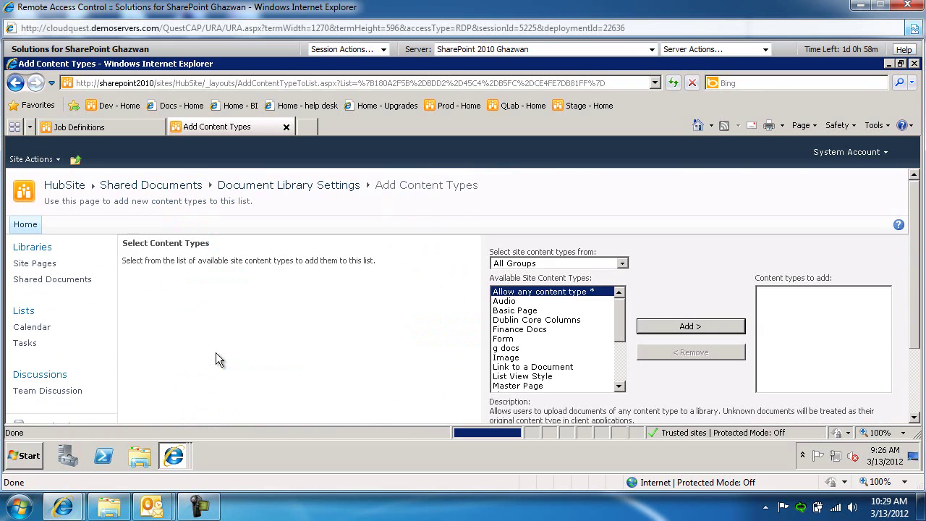
pyautogui.click(622, 265)
pyautogui.click(564, 302)
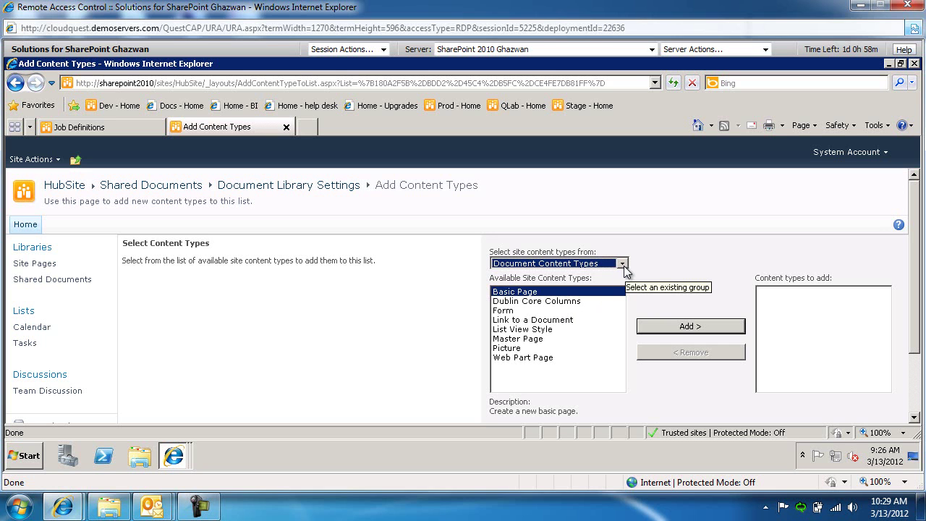
pyautogui.click(623, 264)
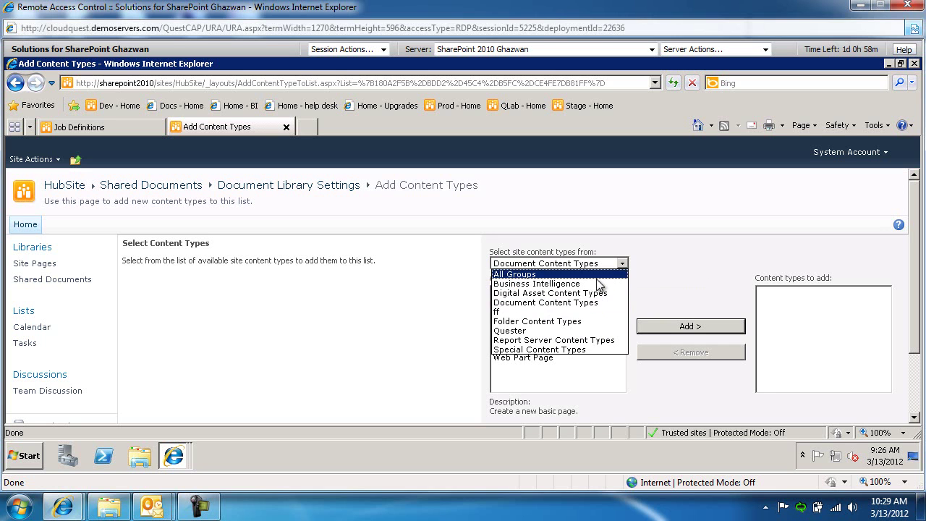
pyautogui.click(559, 331)
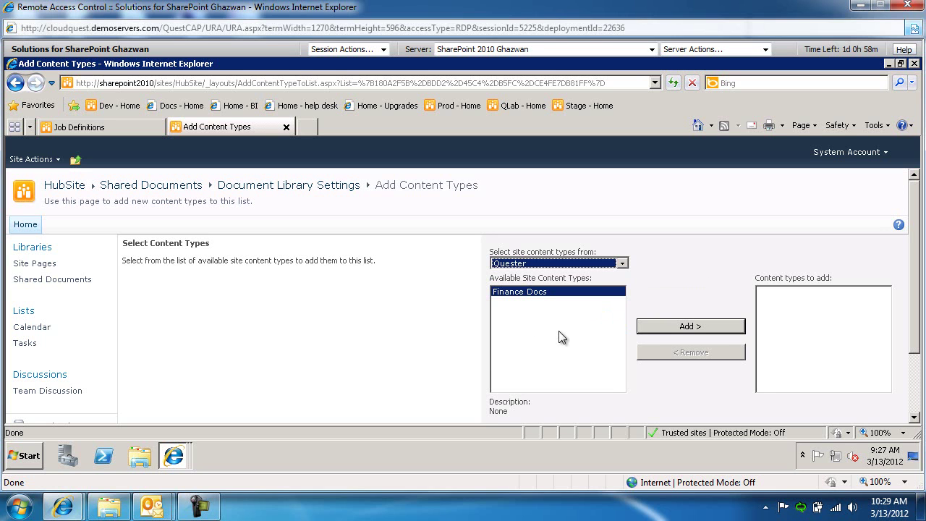
pyautogui.click(688, 326)
pyautogui.scroll(-1, 918, 282)
pyautogui.click(739, 384)
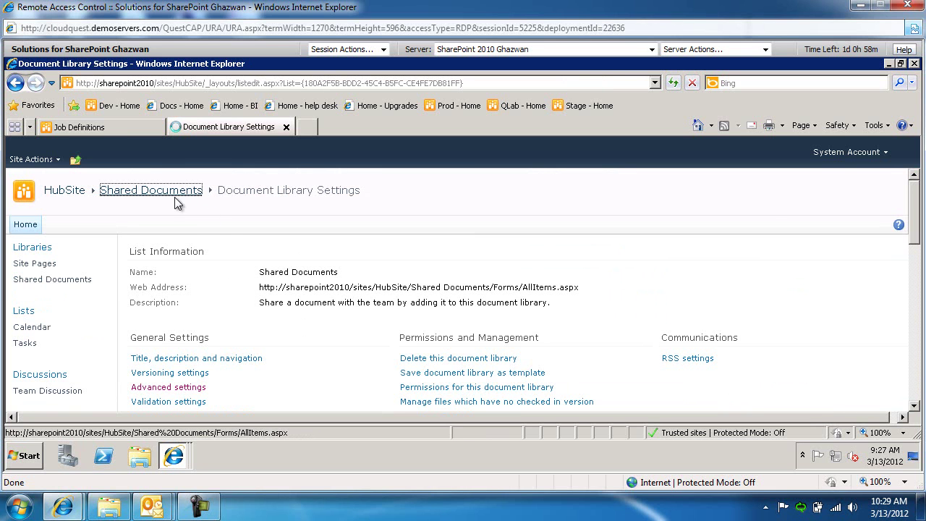
# Return to the Shared Documents library and start a new document of the Finance Docs content type.
pyautogui.click(150, 190)
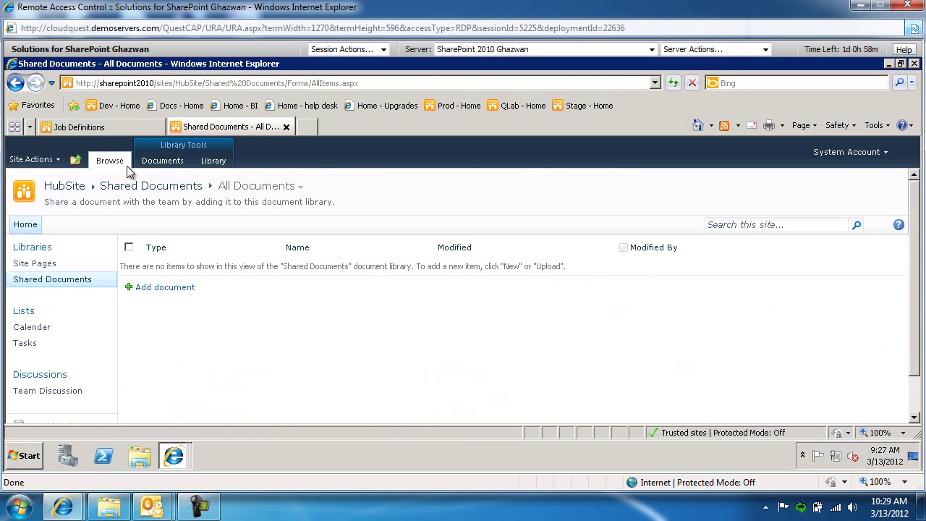
pyautogui.click(155, 161)
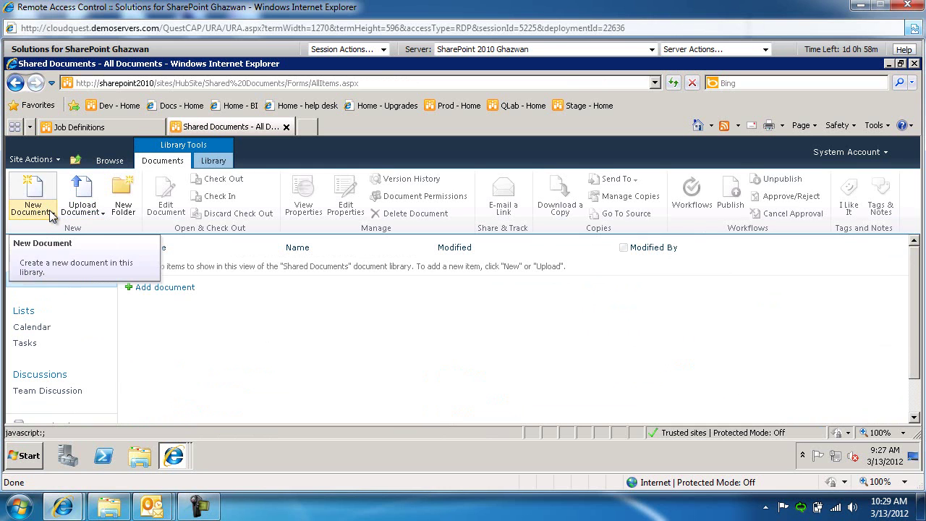
pyautogui.click(45, 208)
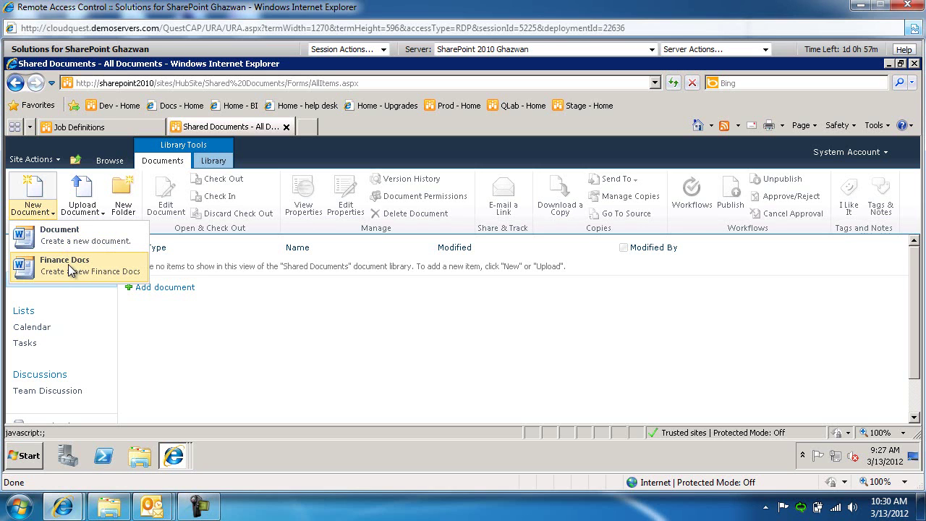
pyautogui.click(71, 270)
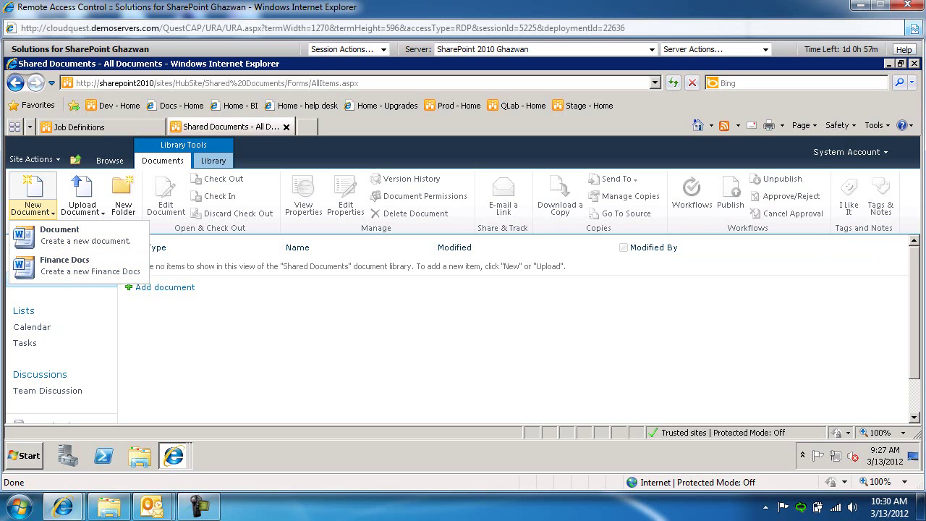